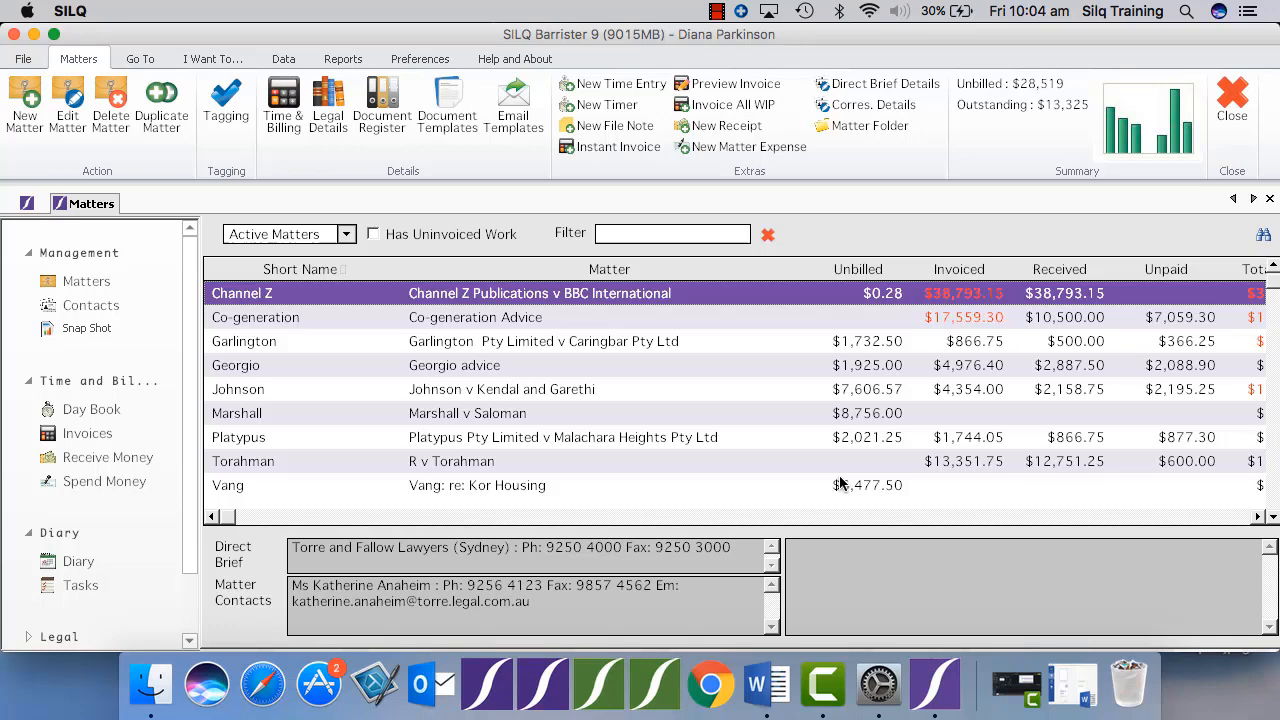
Copy the Costs Agreement.dotx document template for the Channel Z matter under the name "Cost Agreement Customised".
{"action": "left_click", "coordinate": [453, 117]}
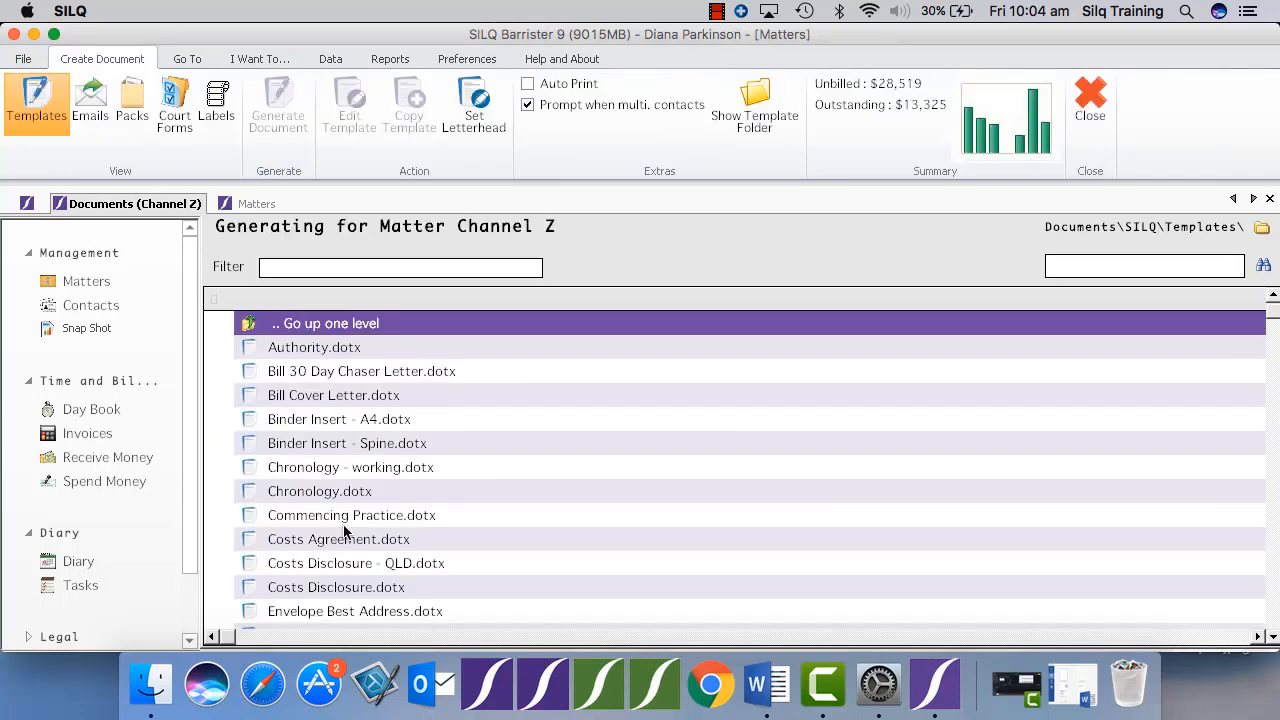
{"action": "left_click", "coordinate": [345, 537]}
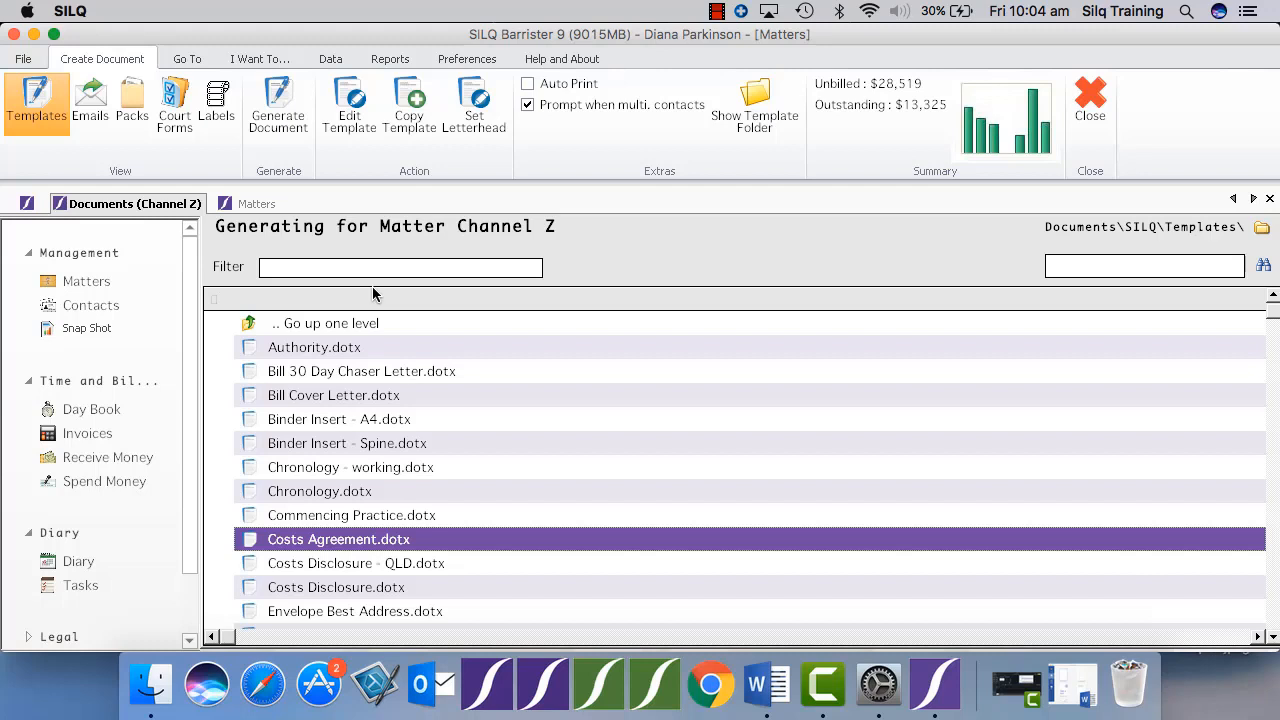
{"action": "left_click", "coordinate": [409, 118]}
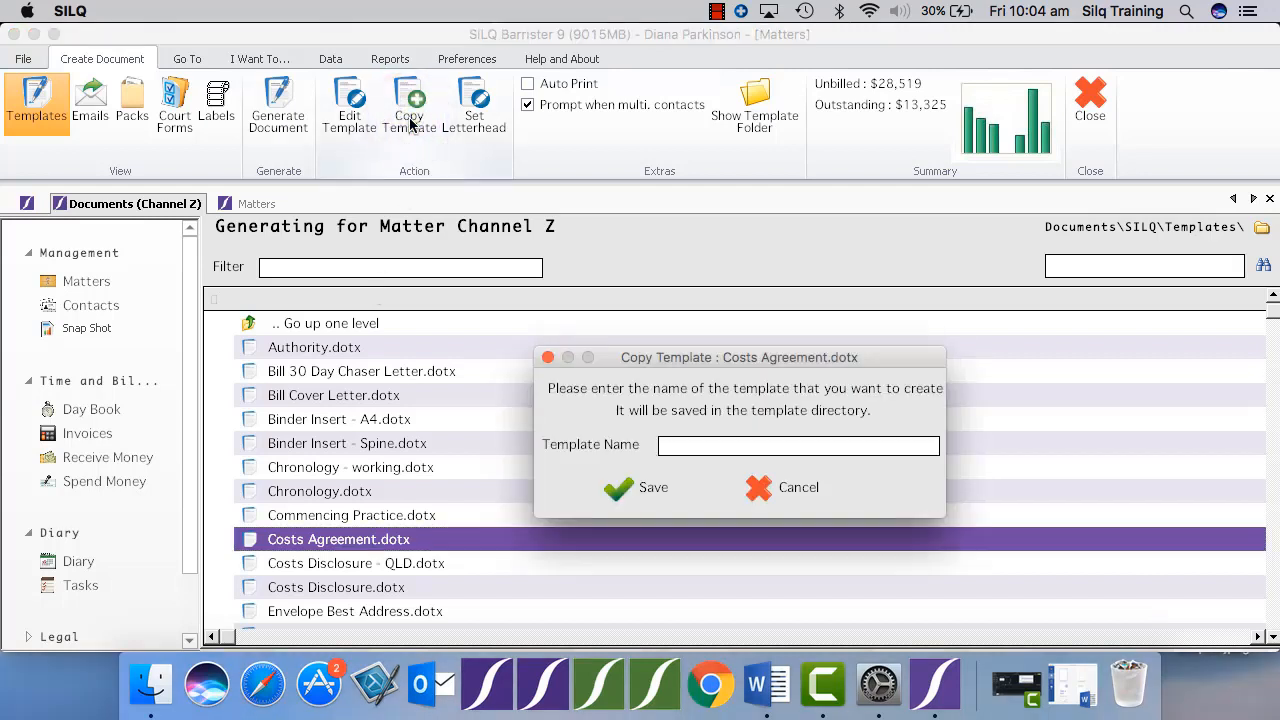
{"action": "type", "text": "Cost Agreement Customised"}
{"action": "key", "text": "Return"}
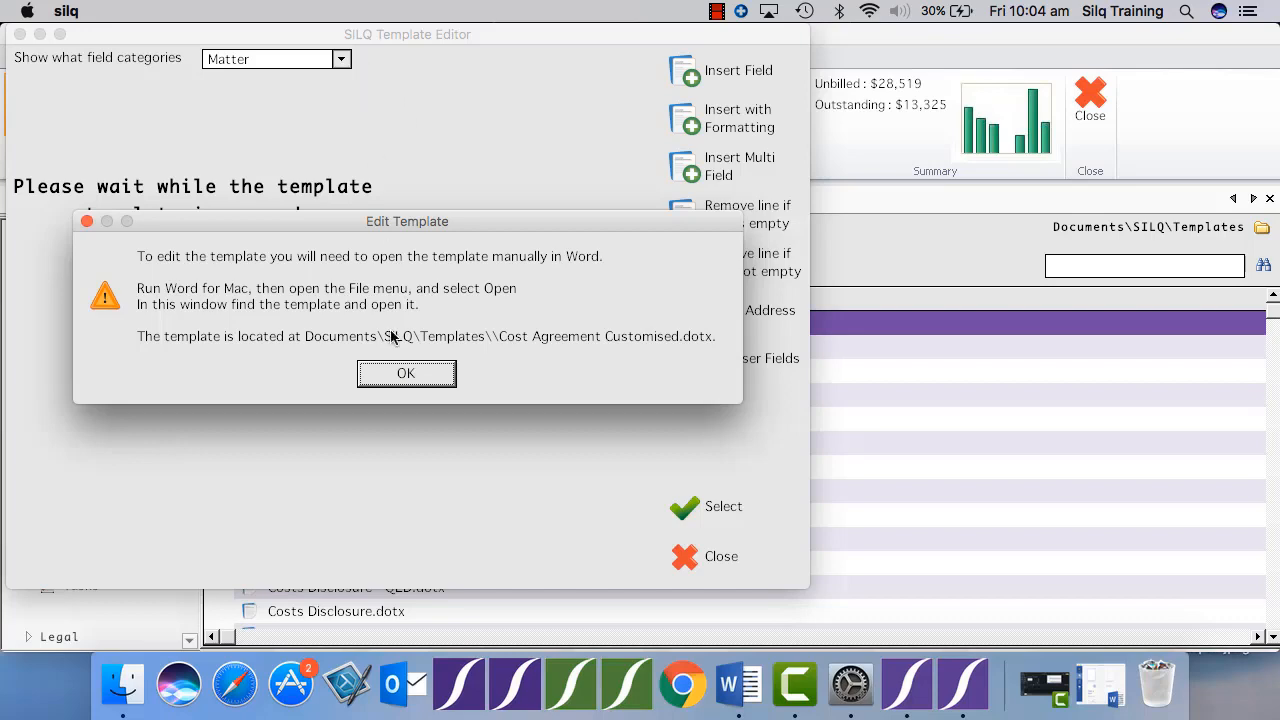
{"action": "left_click", "coordinate": [400, 372]}
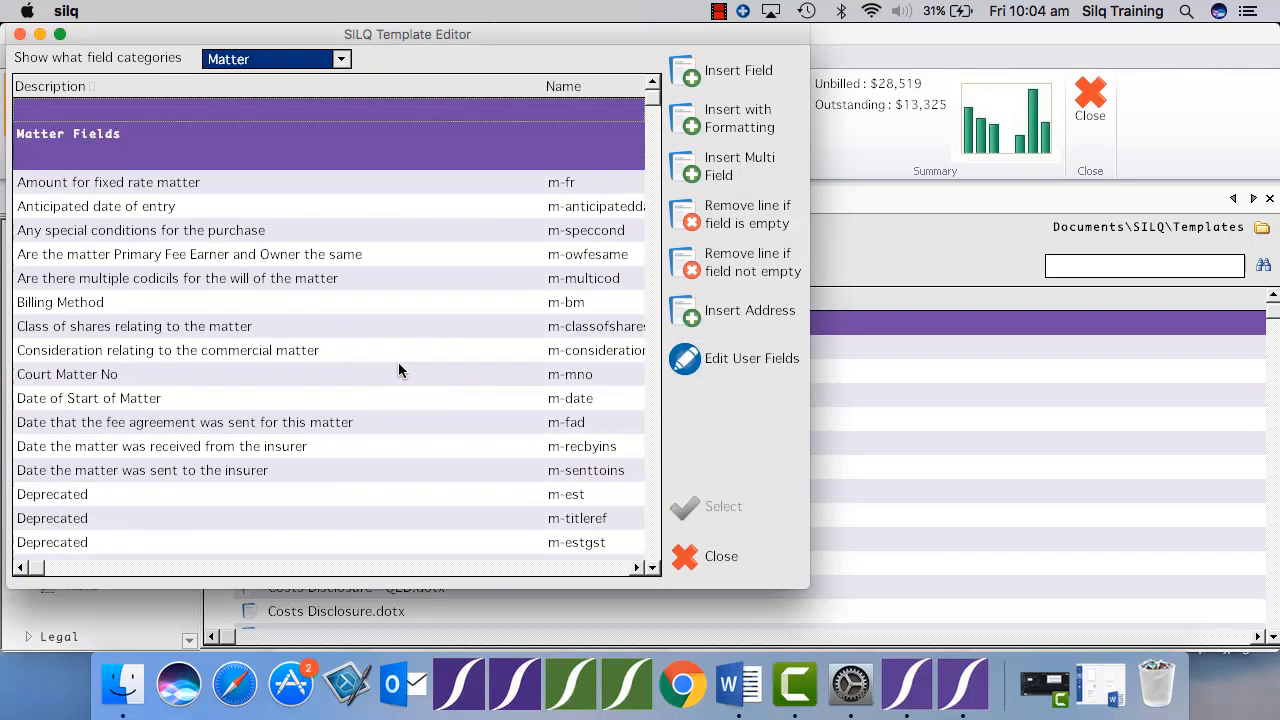
Switch to Word and open Cost Agreement Customised.dotx from the Documents\SILQ\Templates folder.
{"action": "left_click", "coordinate": [738, 684]}
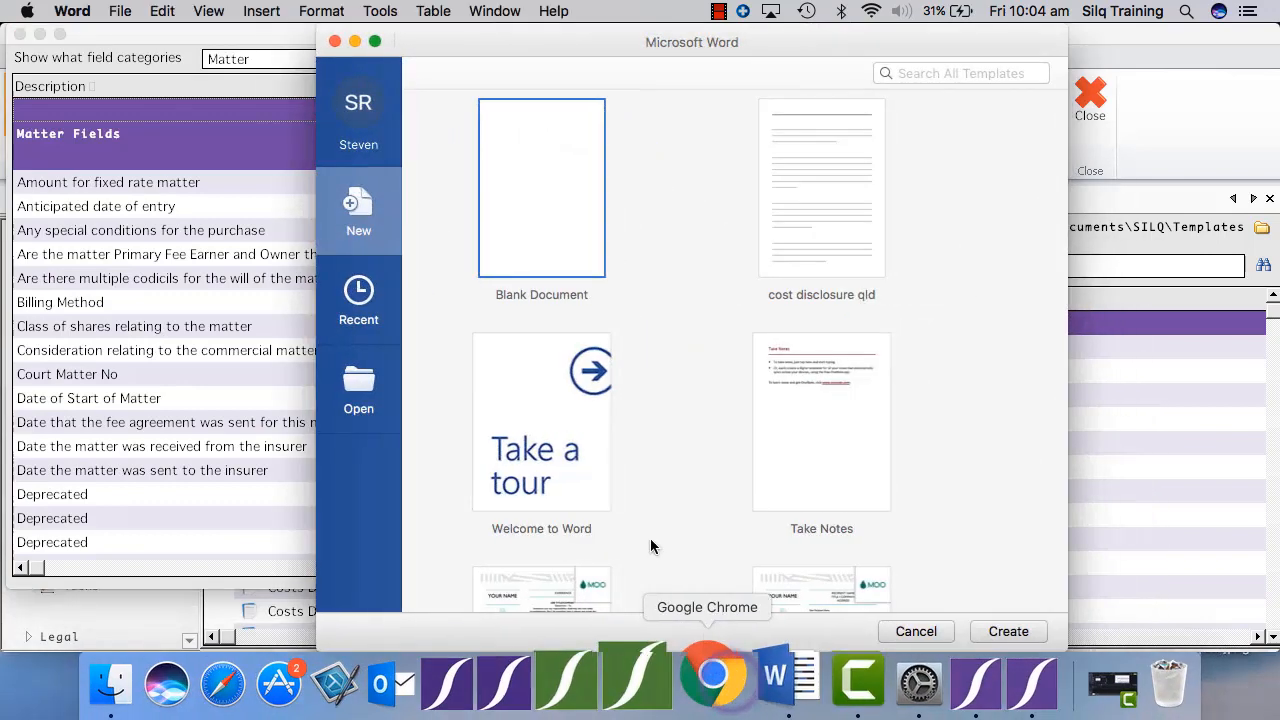
{"action": "left_click", "coordinate": [118, 9]}
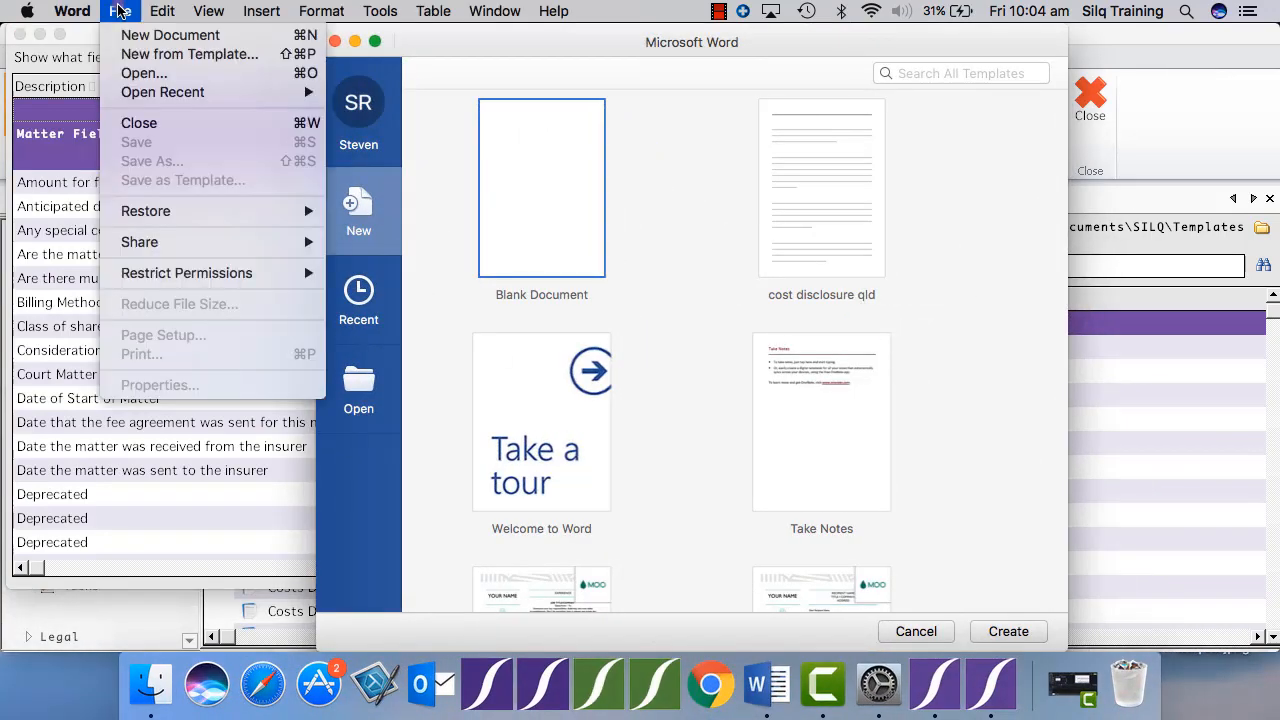
{"action": "left_click", "coordinate": [146, 75]}
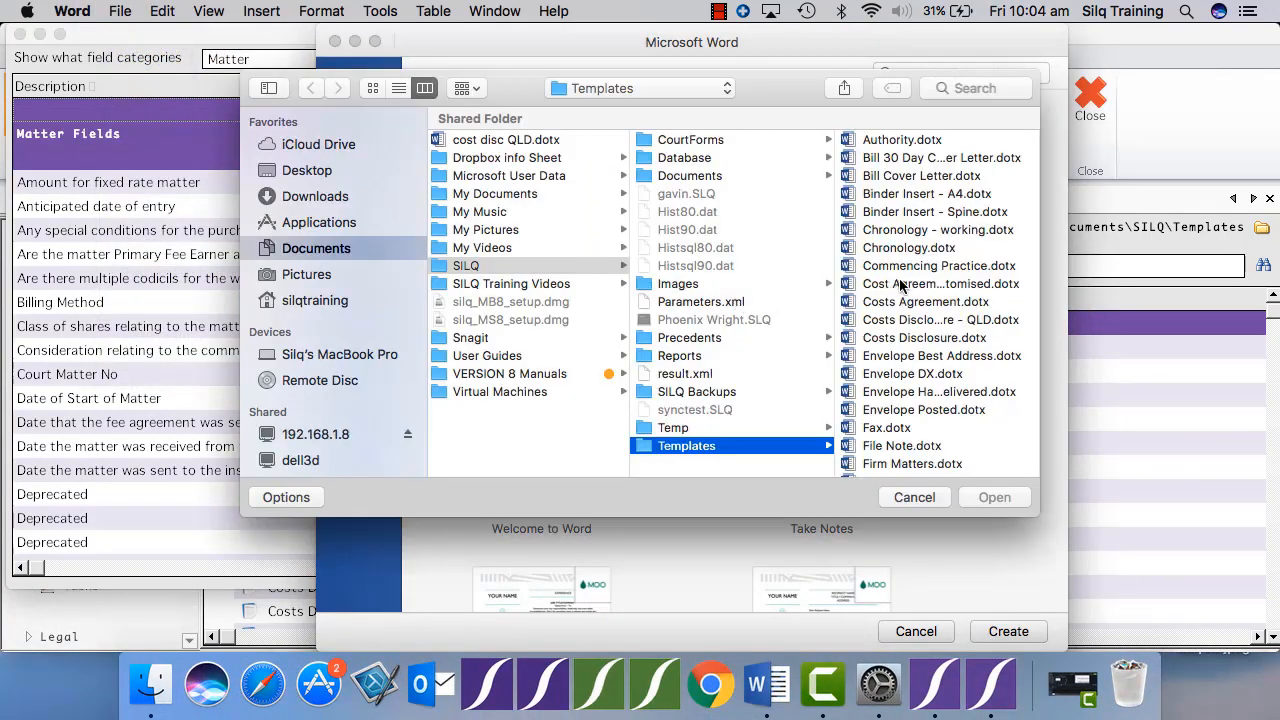
{"action": "left_click", "coordinate": [918, 287]}
{"action": "left_click", "coordinate": [986, 497]}
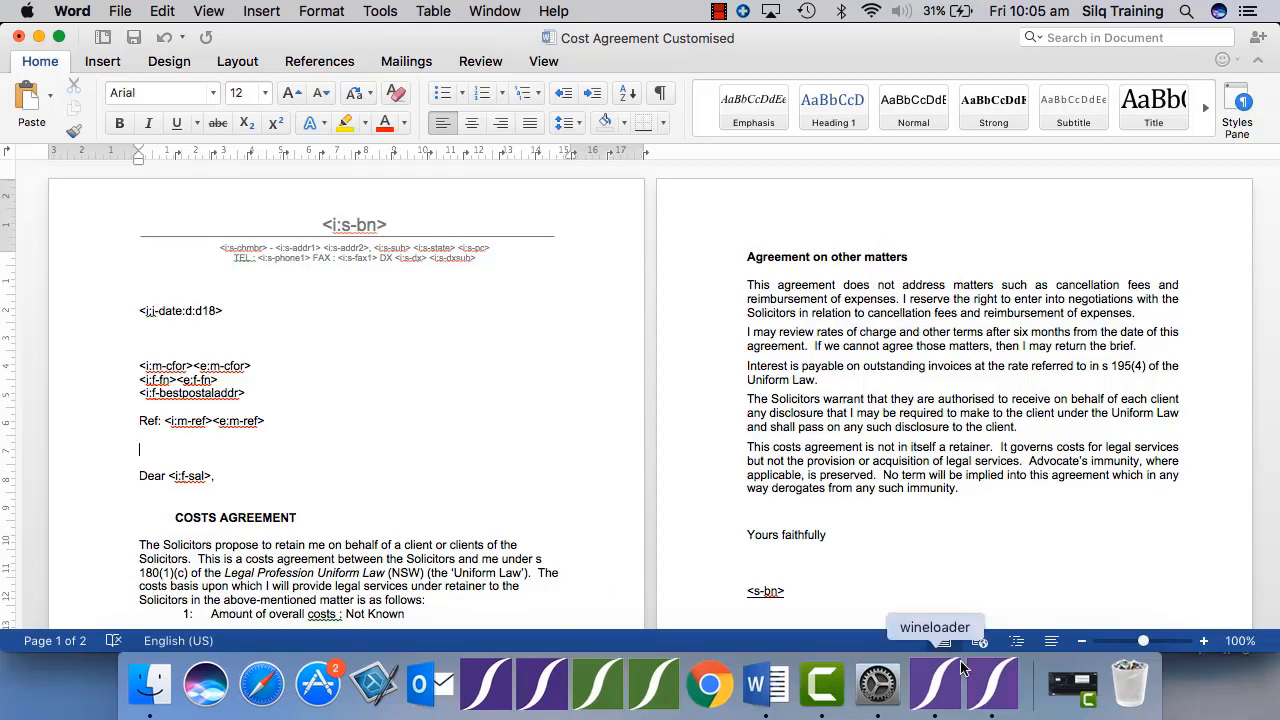
In the SILQ Template Editor, search the matter fields for "matter number" and select "The SILQ matter number of the matter".
{"action": "left_click", "coordinate": [990, 685]}
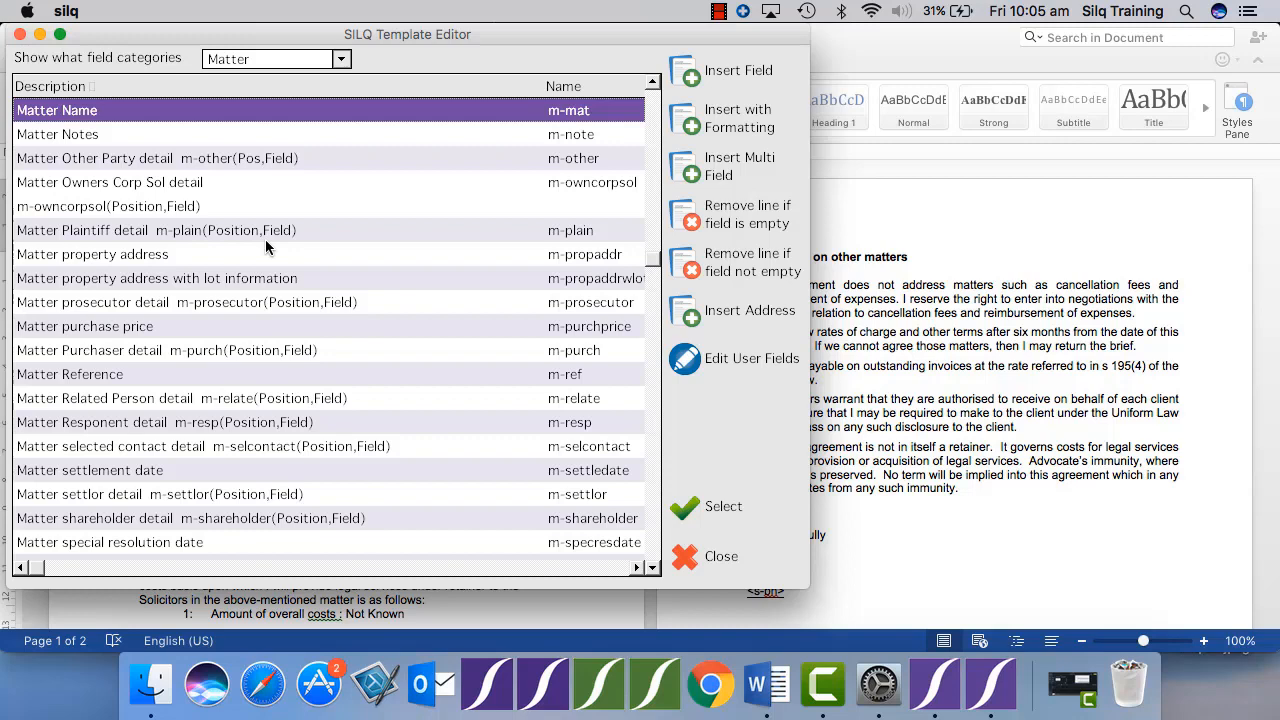
{"action": "key", "text": "ctrl+f"}
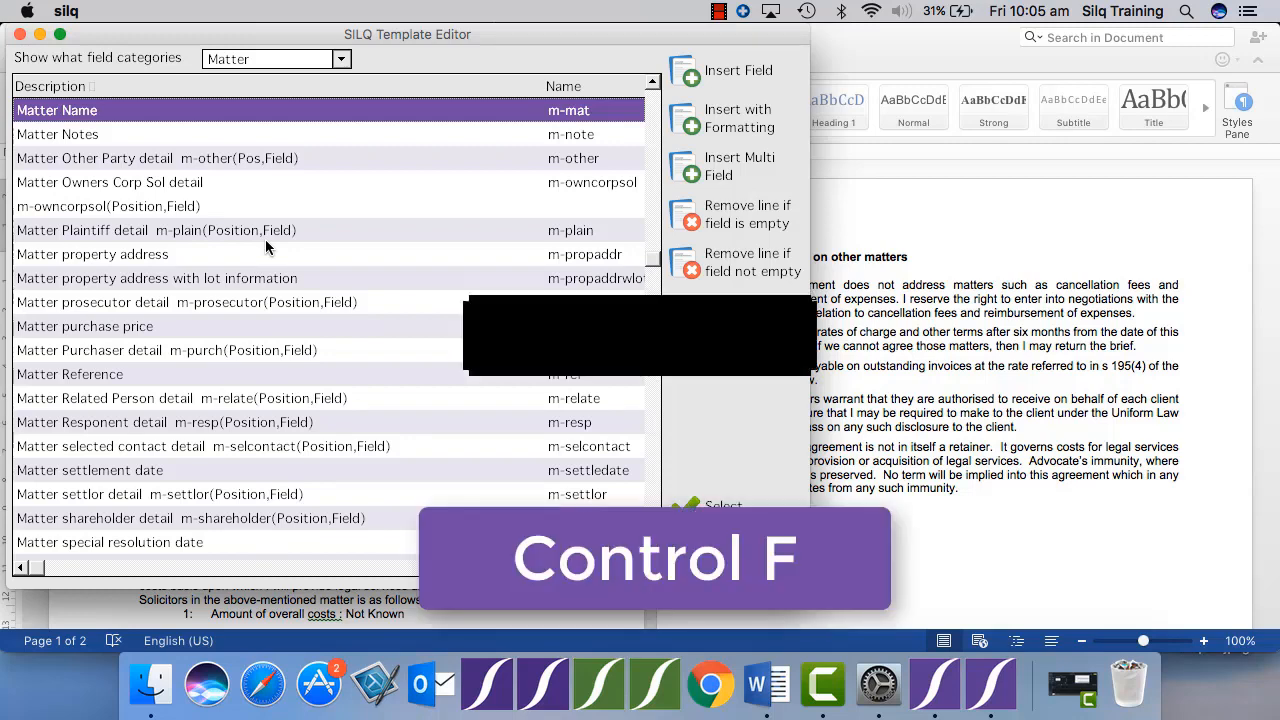
{"action": "type", "text": "matte"}
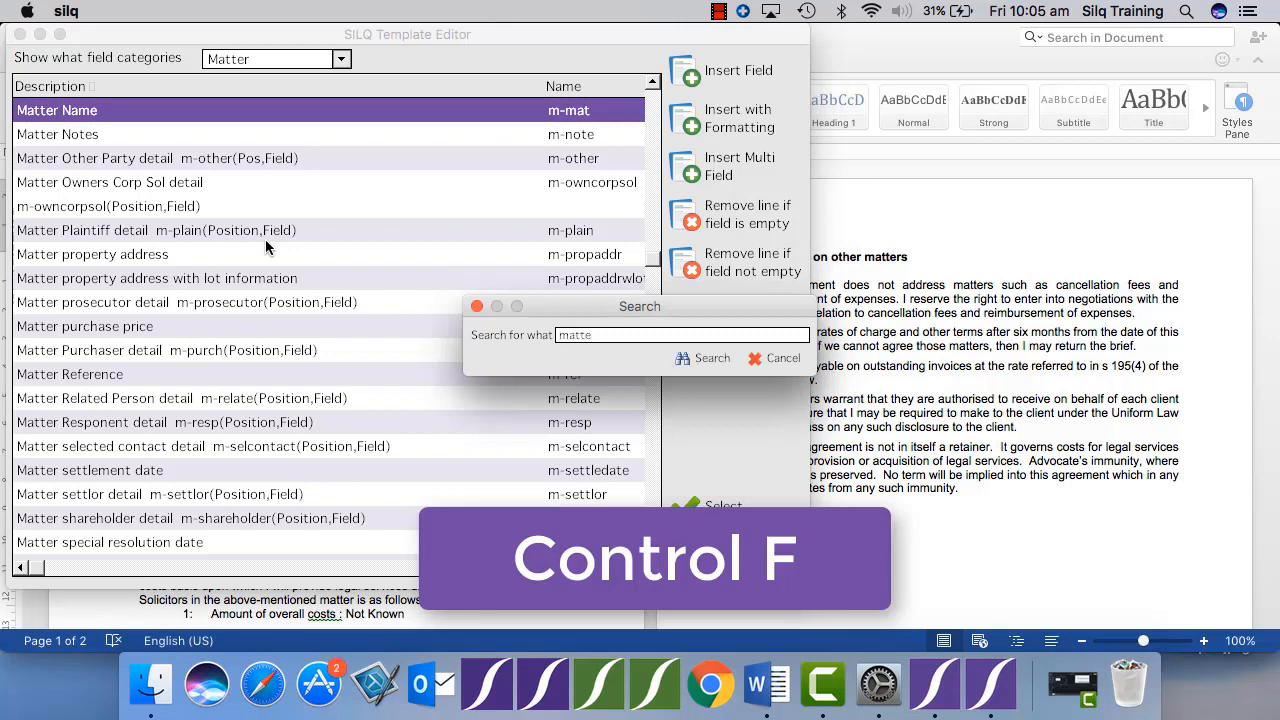
{"action": "type", "text": "r number"}
{"action": "key", "text": "Return"}
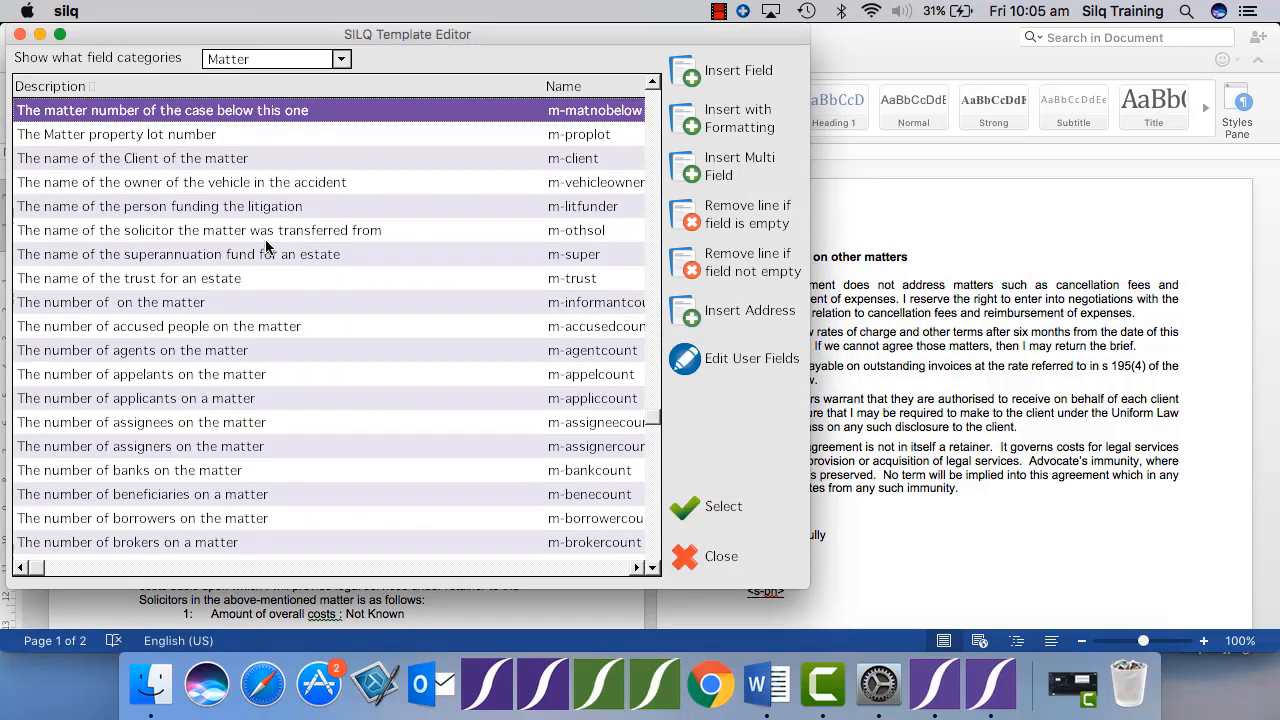
{"action": "key", "text": "F3"}
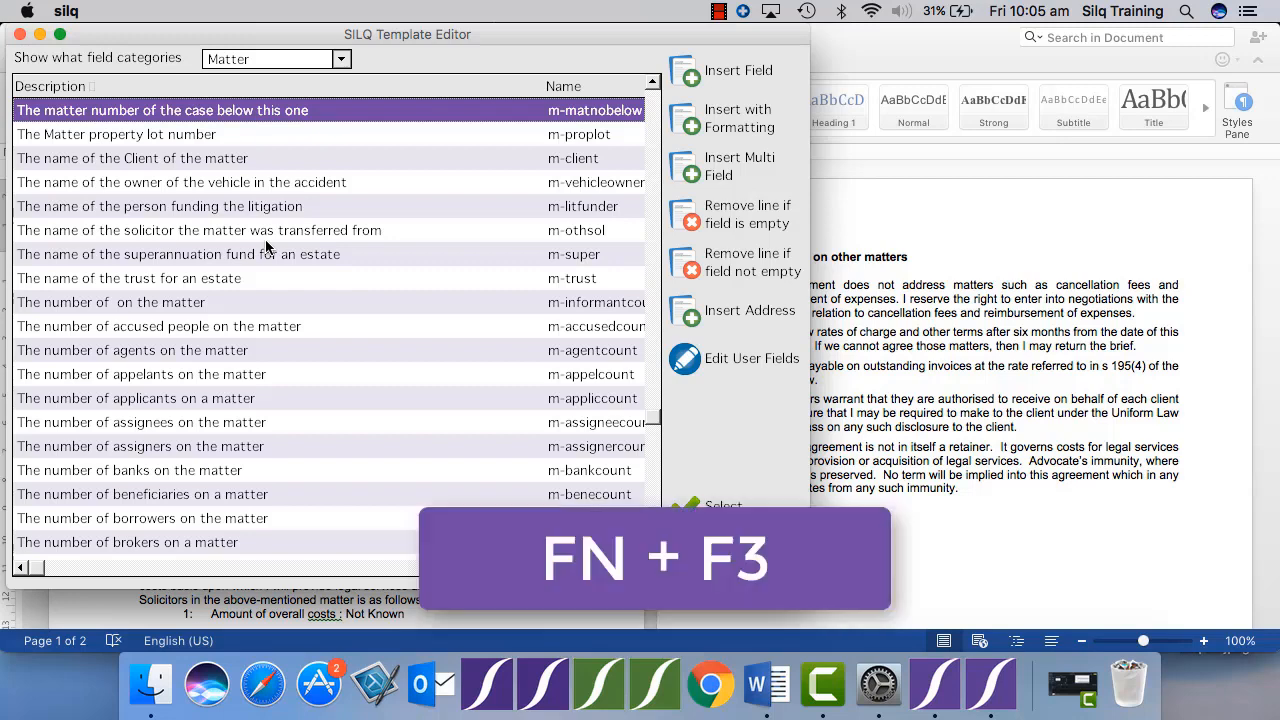
{"action": "key", "text": "F3"}
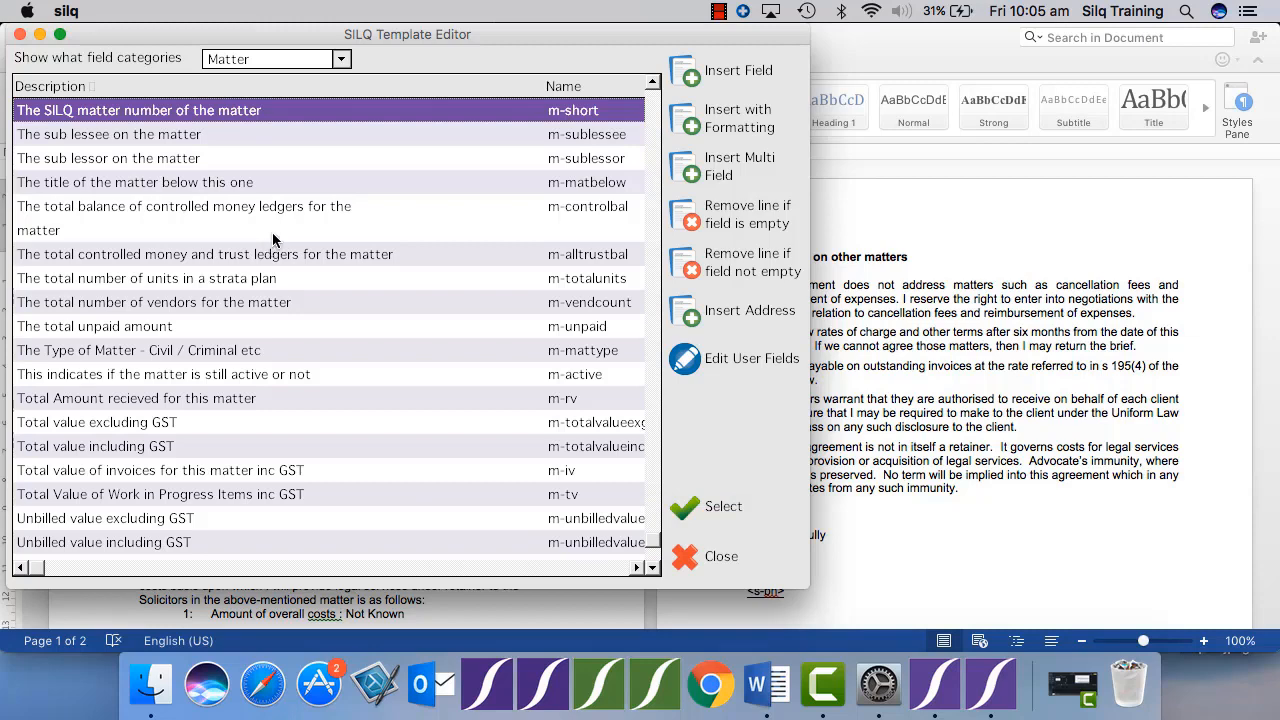
Insert the selected matter field <i:m-short> into the Word template after a new "Matter Name:" label above the "Dear" line.
{"action": "left_click", "coordinate": [700, 78]}
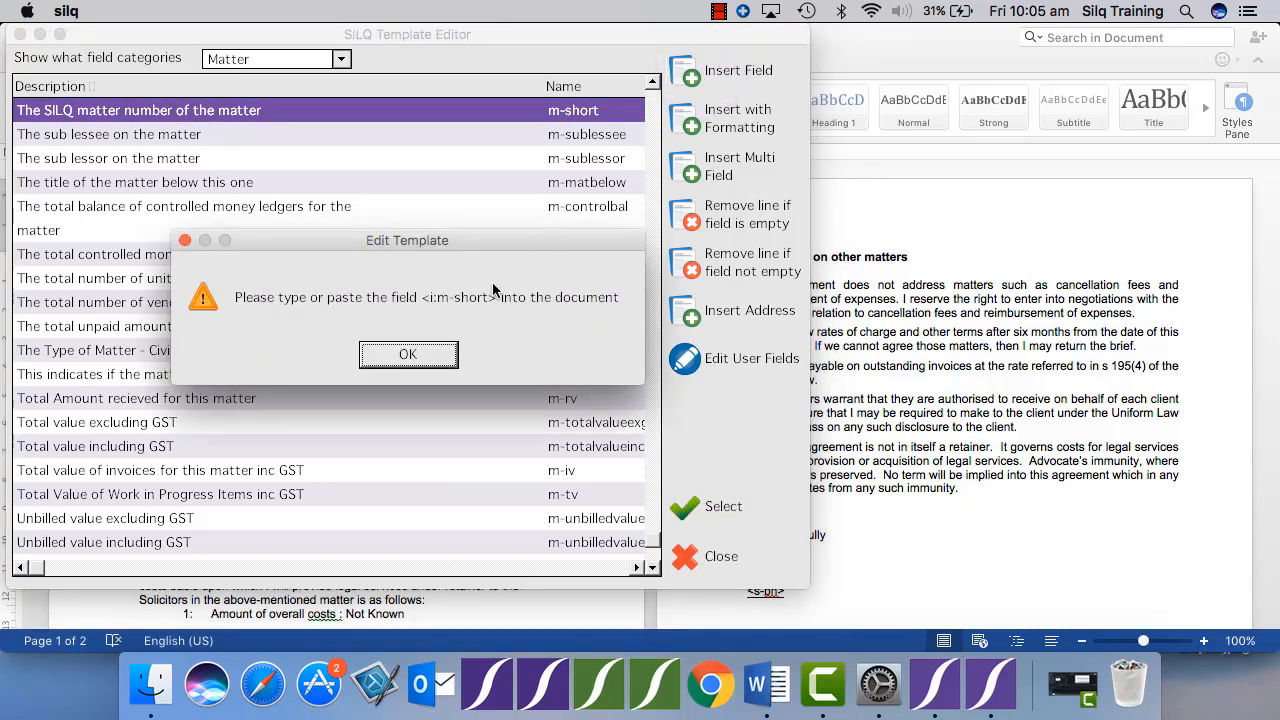
{"action": "left_click", "coordinate": [433, 347]}
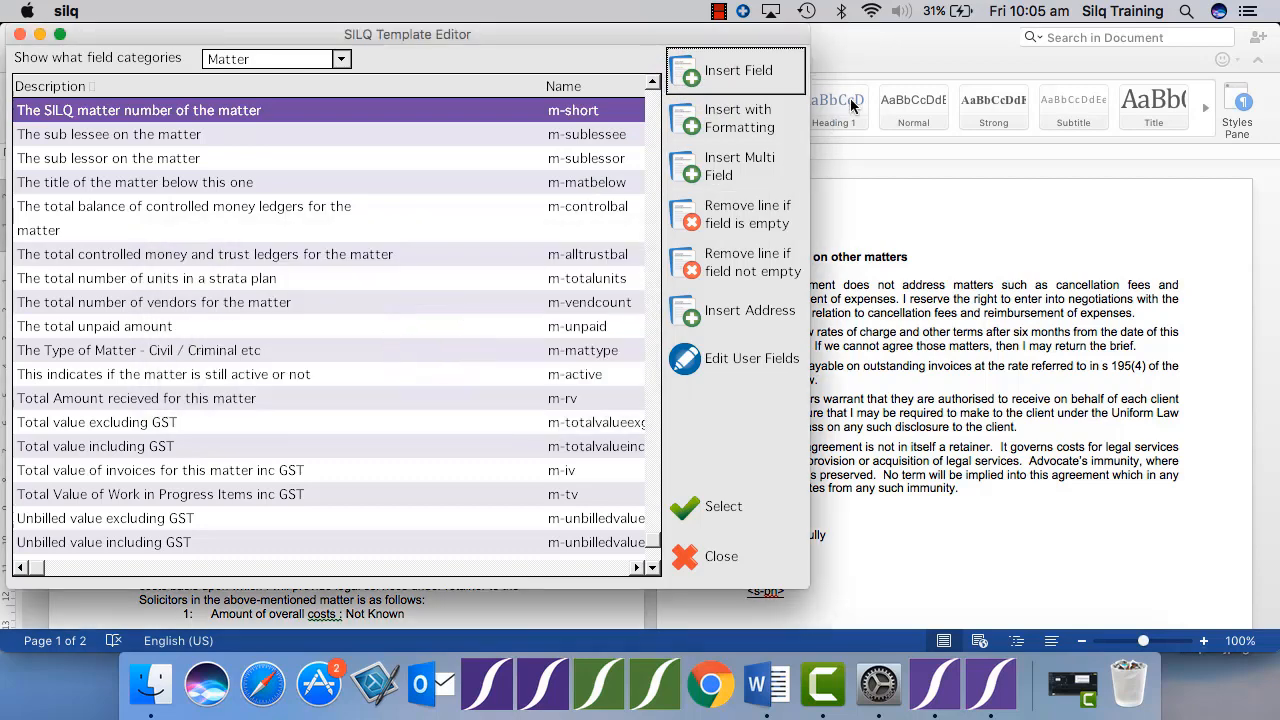
{"action": "left_click", "coordinate": [882, 52]}
{"action": "type", "text": "Matter Name:"}
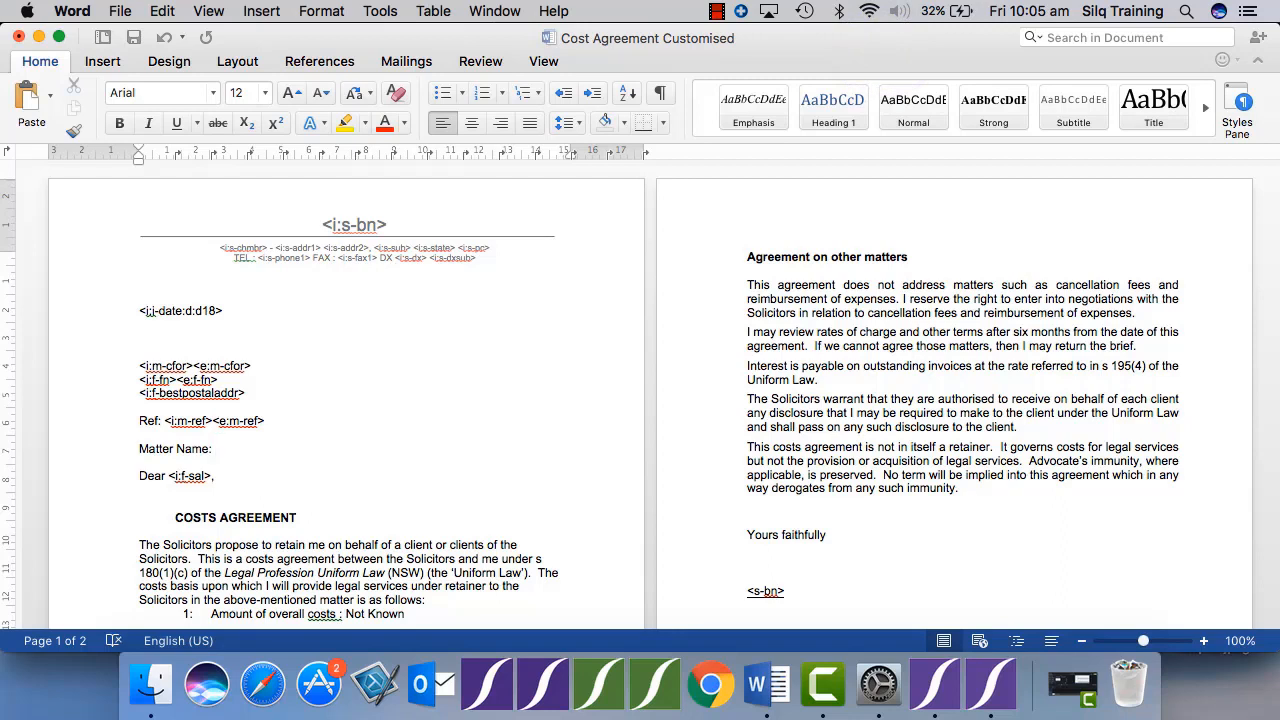
{"action": "key", "text": "cmd+v"}
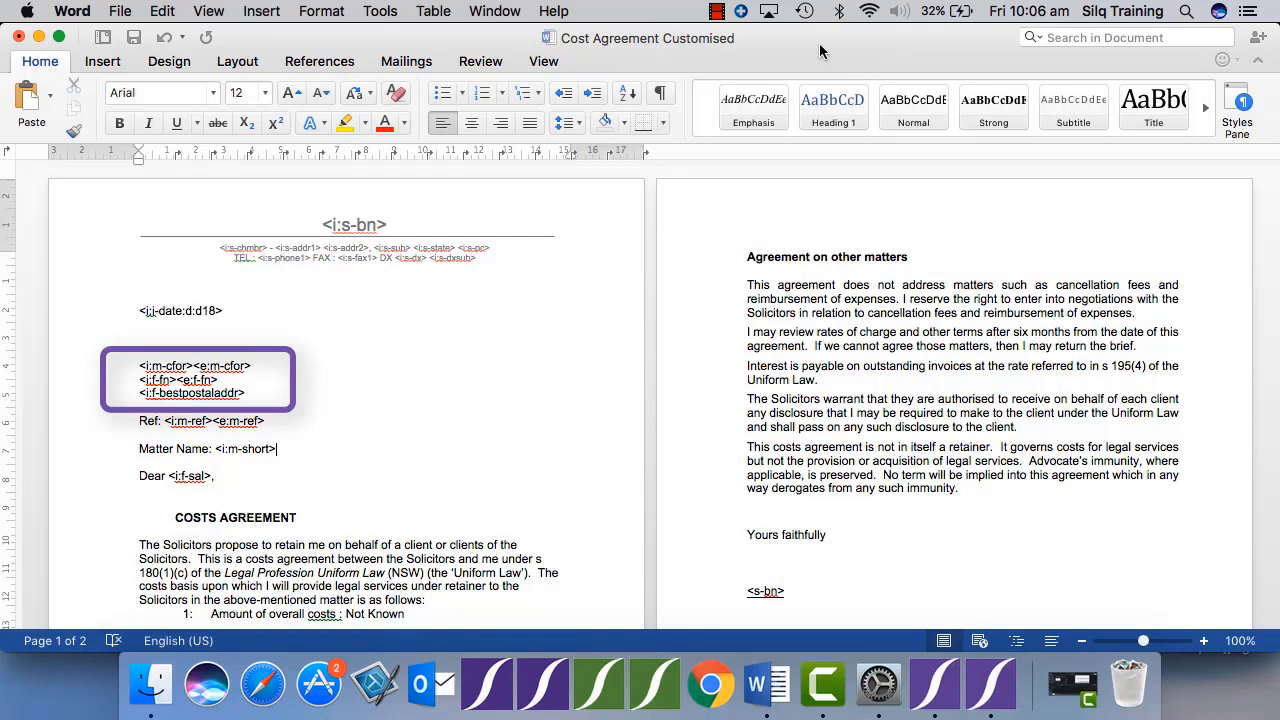
Save and close the customised template in Word, and close the SILQ Template Editor.
{"action": "left_click", "coordinate": [131, 40]}
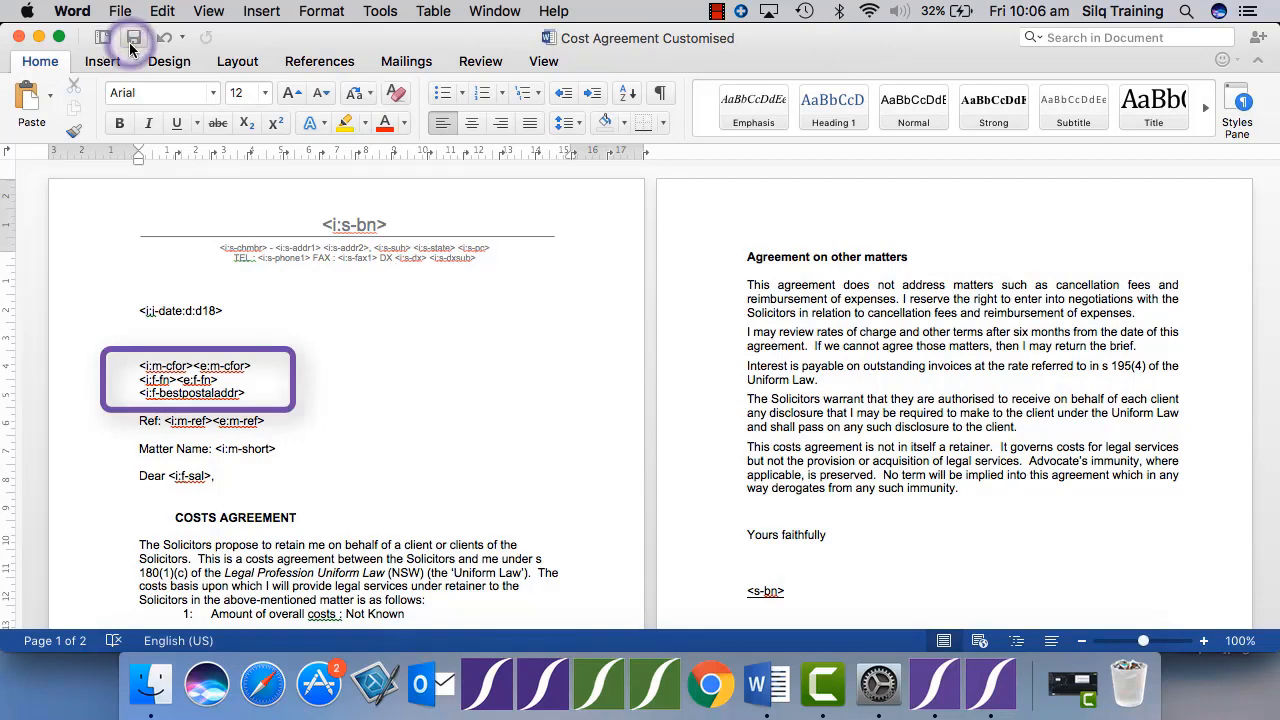
{"action": "left_click", "coordinate": [19, 38]}
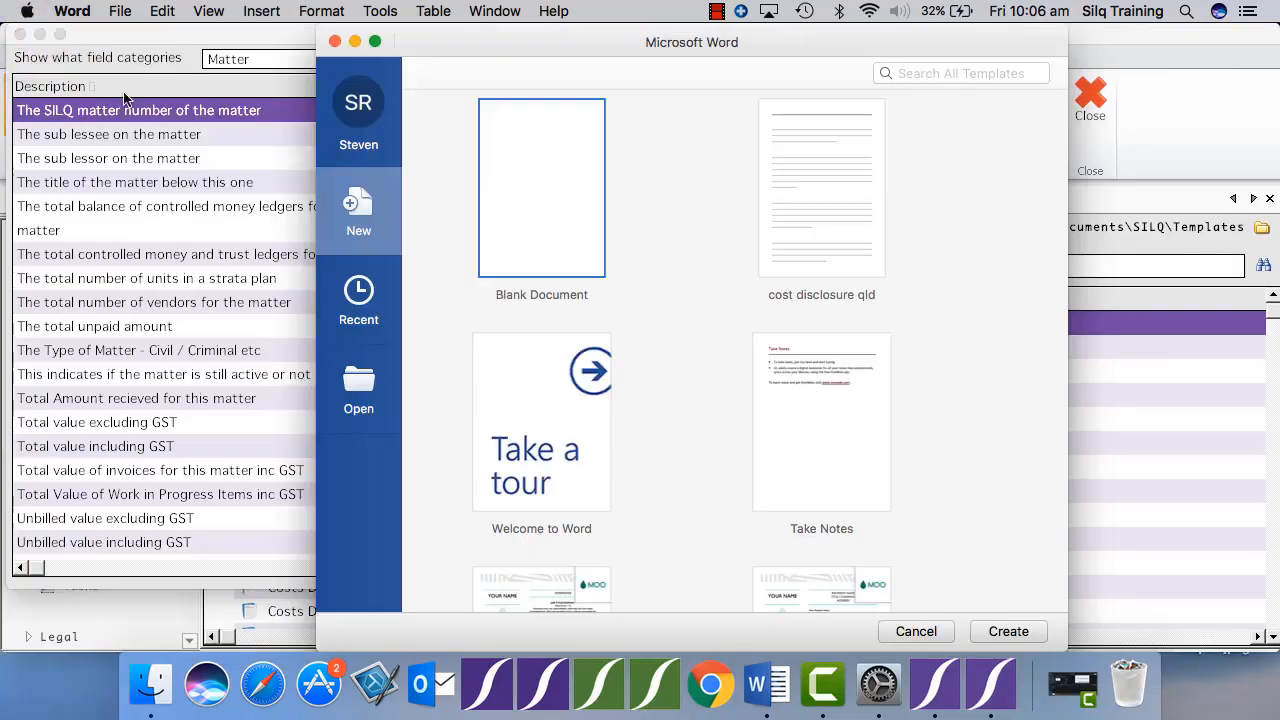
{"action": "left_click", "coordinate": [356, 42]}
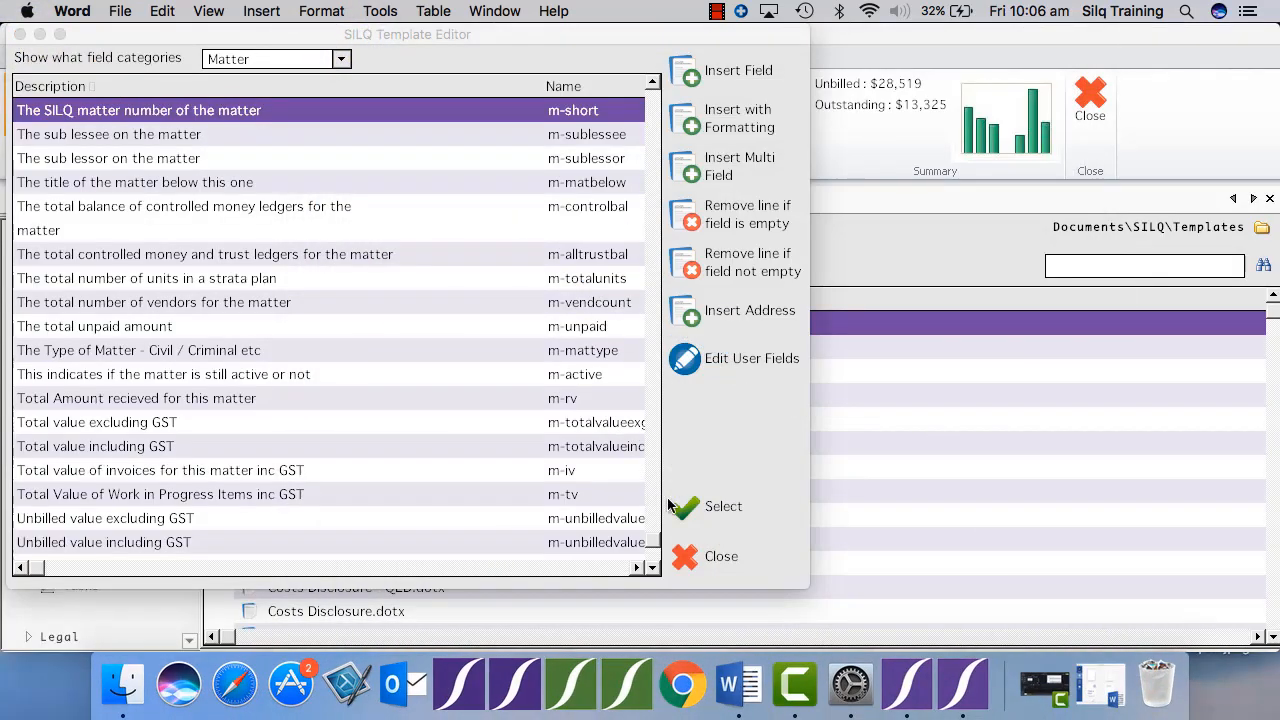
{"action": "left_click", "coordinate": [702, 555]}
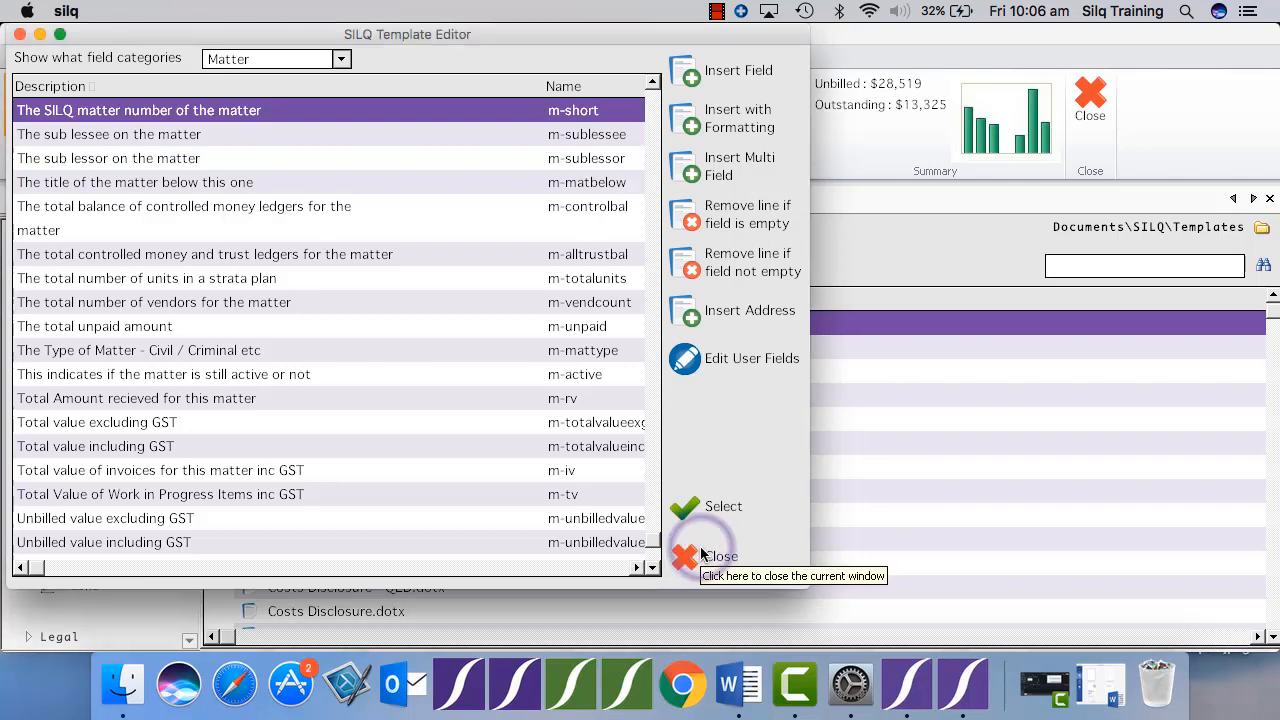
{"action": "left_click", "coordinate": [706, 558]}
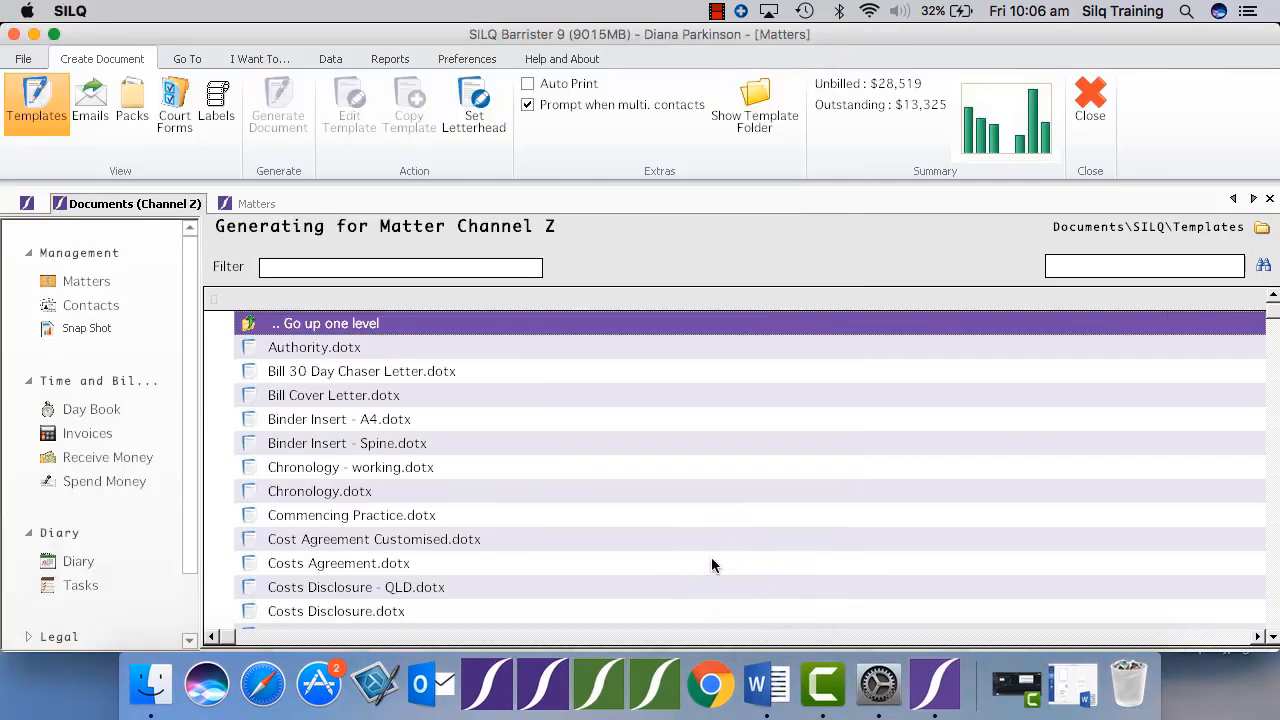
Generate a document for the Channel Z matter from the Cost Agreement Customised.dotx template.
{"action": "left_click", "coordinate": [408, 546]}
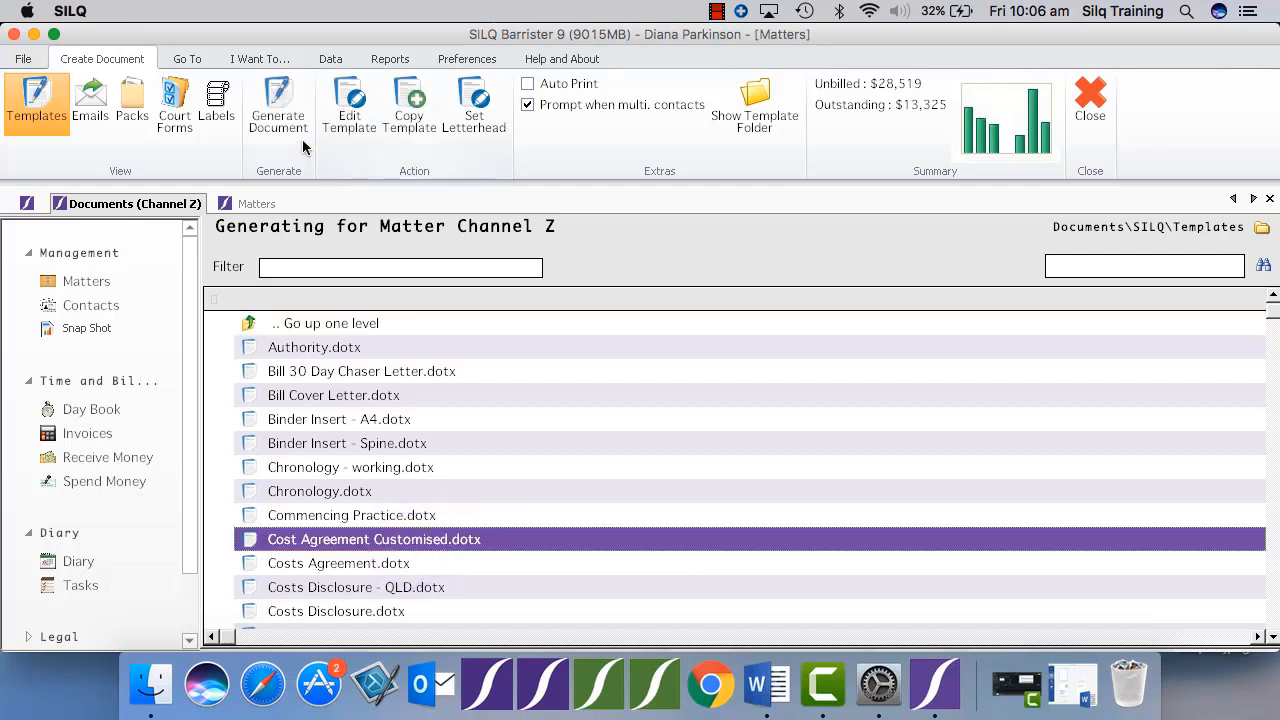
{"action": "left_click", "coordinate": [282, 122]}
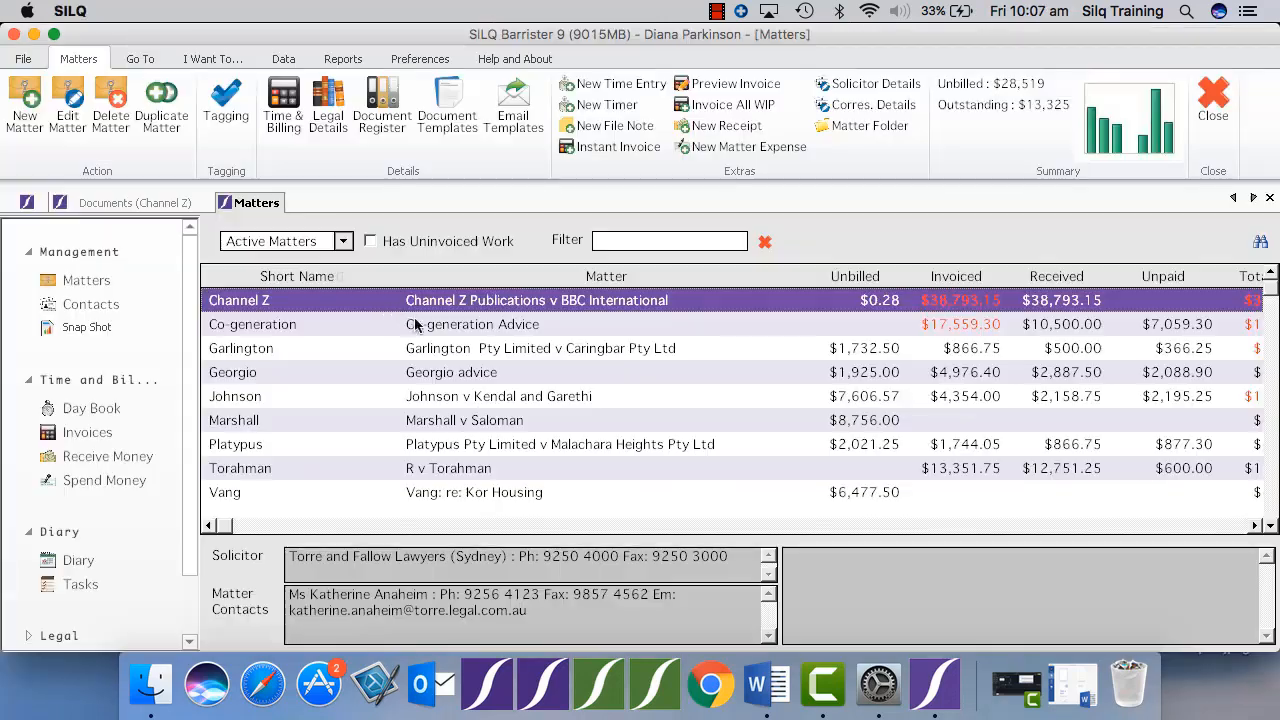
Review the Co-generation matter's general details, including its solicitor reference and notes, and close the record without saving.
{"action": "left_click", "coordinate": [425, 328]}
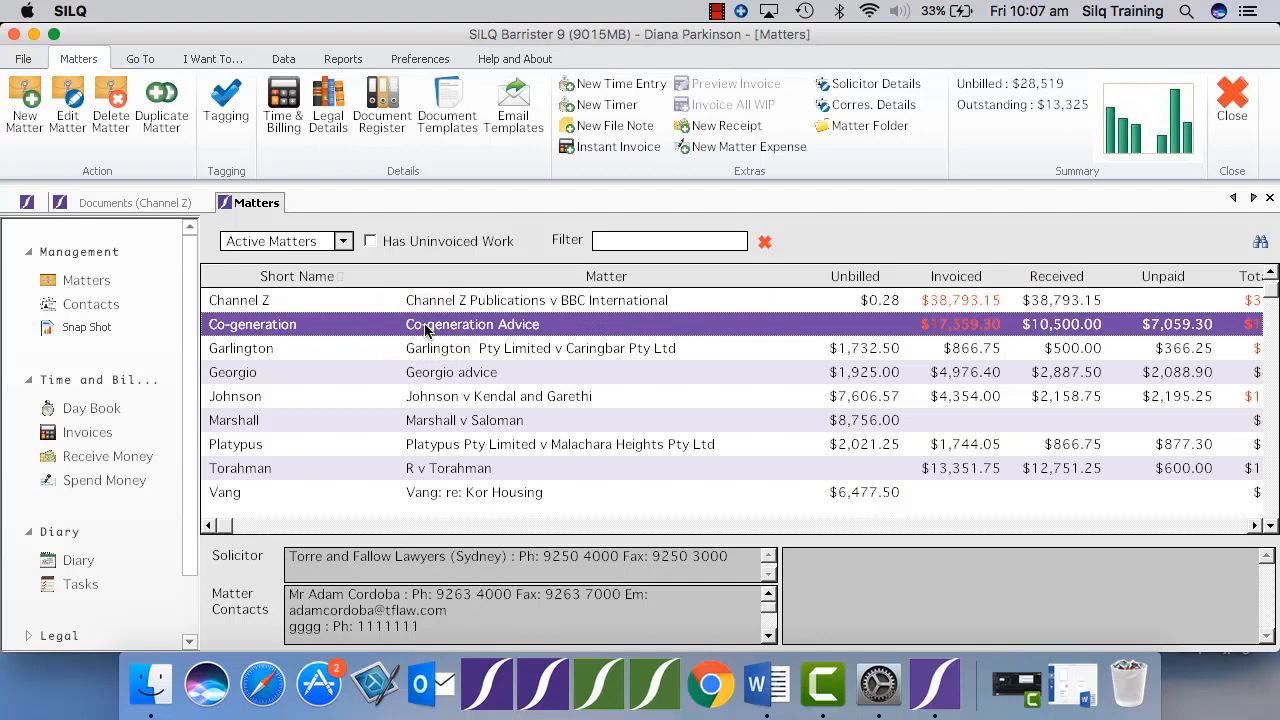
{"action": "double_click", "coordinate": [425, 328]}
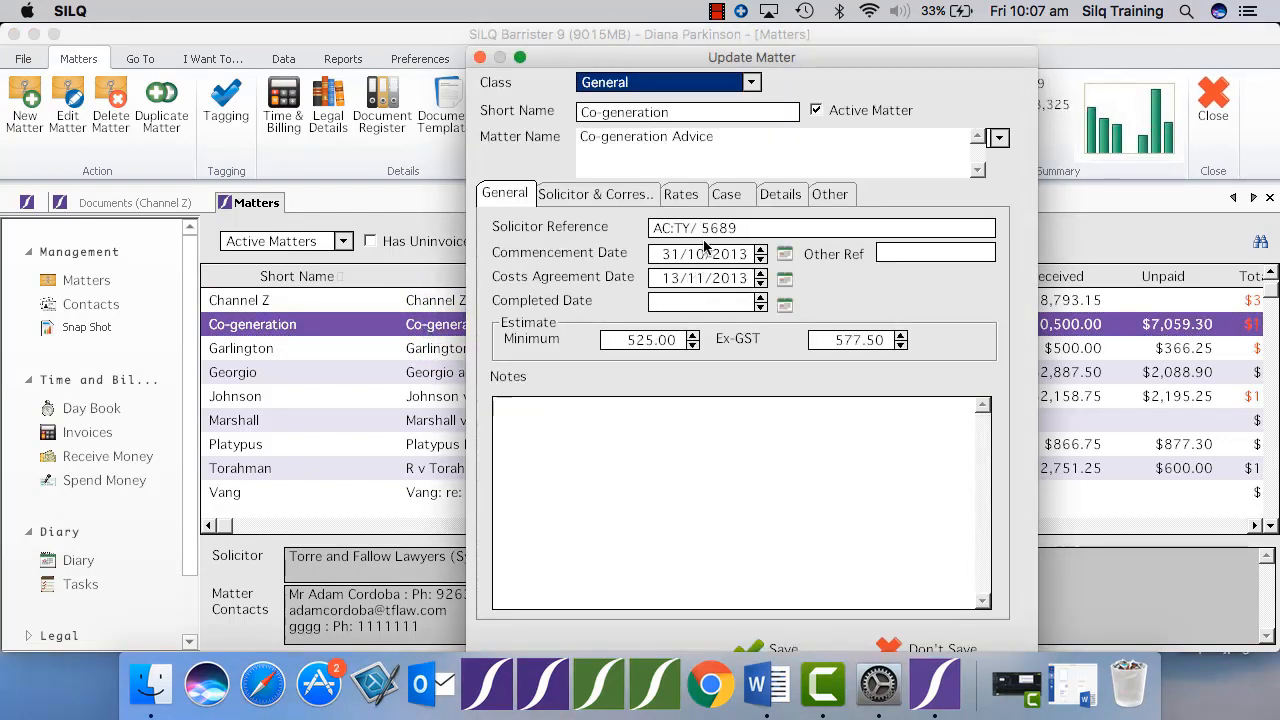
{"action": "mouse_move", "coordinate": [710, 235]}
{"action": "mouse_move", "coordinate": [686, 424]}
{"action": "left_click", "coordinate": [888, 645]}
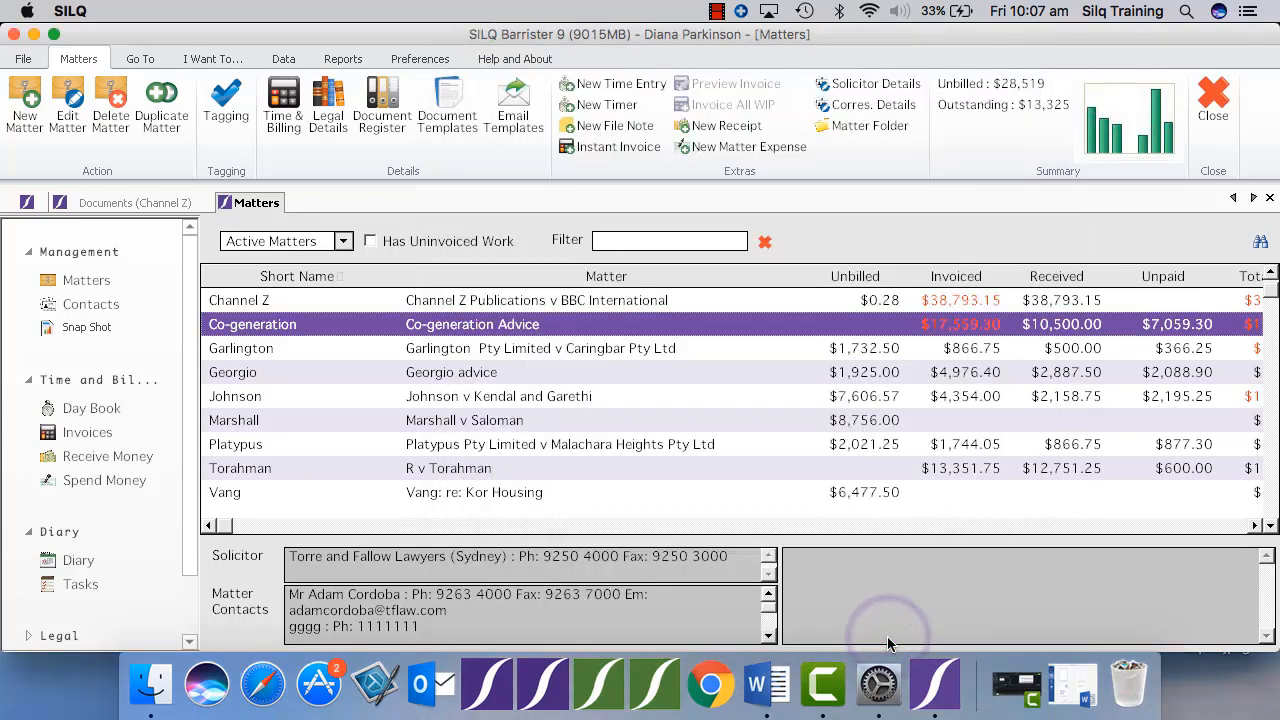